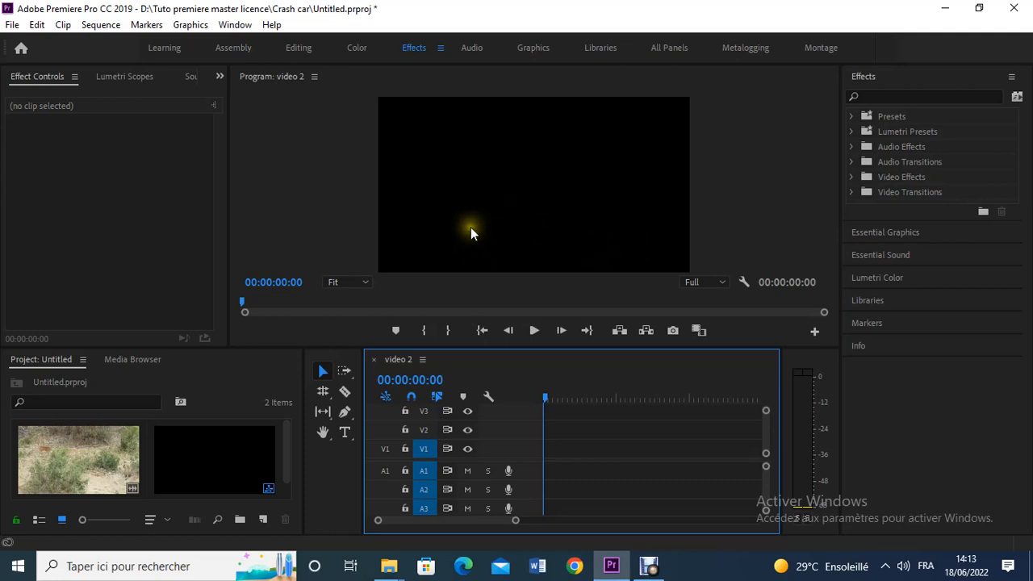
# Show the Lumetri Curves controls in the Color workspace and place video 2.mp4 at the start of track V1.
pyautogui.click(356, 49)
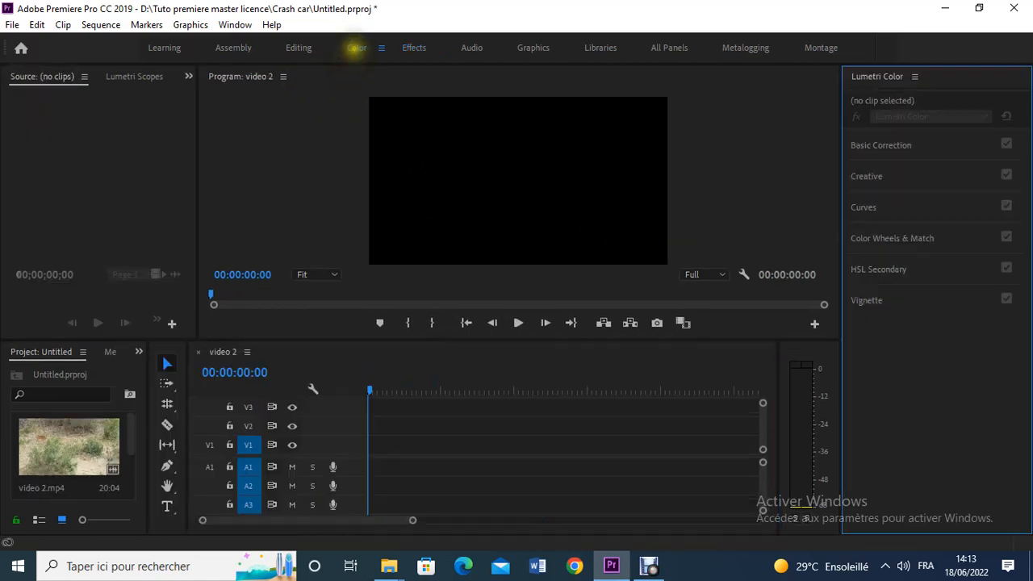
pyautogui.click(892, 205)
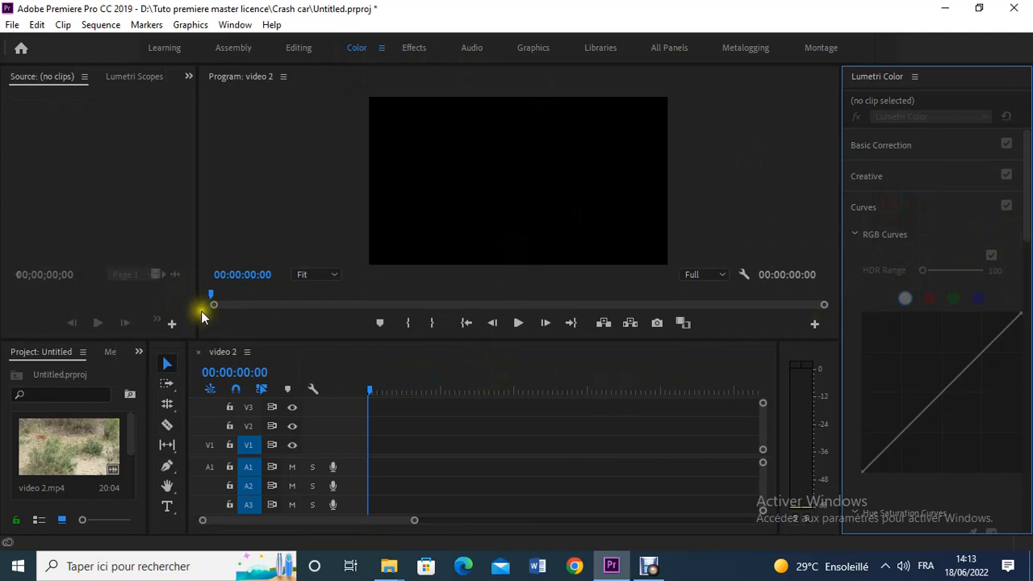
pyautogui.click(1007, 204)
pyautogui.moveTo(55, 432); pyautogui.dragTo(355, 453)
pyautogui.click(413, 443)
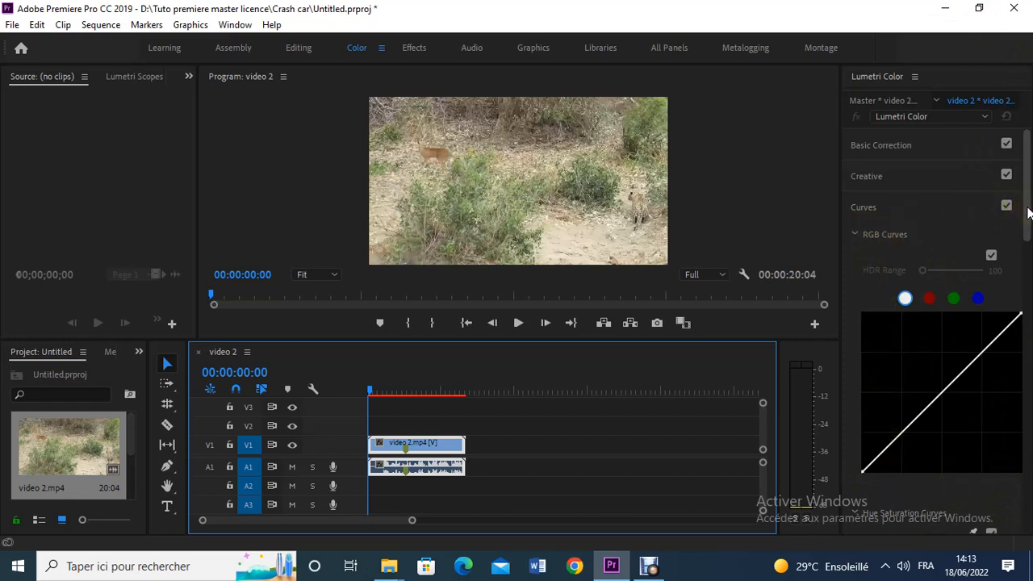
# Examine the clip's red and blue RGB curves and its Hue Saturation curves, from Hue vs Sat down to Luma vs Sat.
pyautogui.moveTo(1027, 208); pyautogui.dragTo(1026, 213)
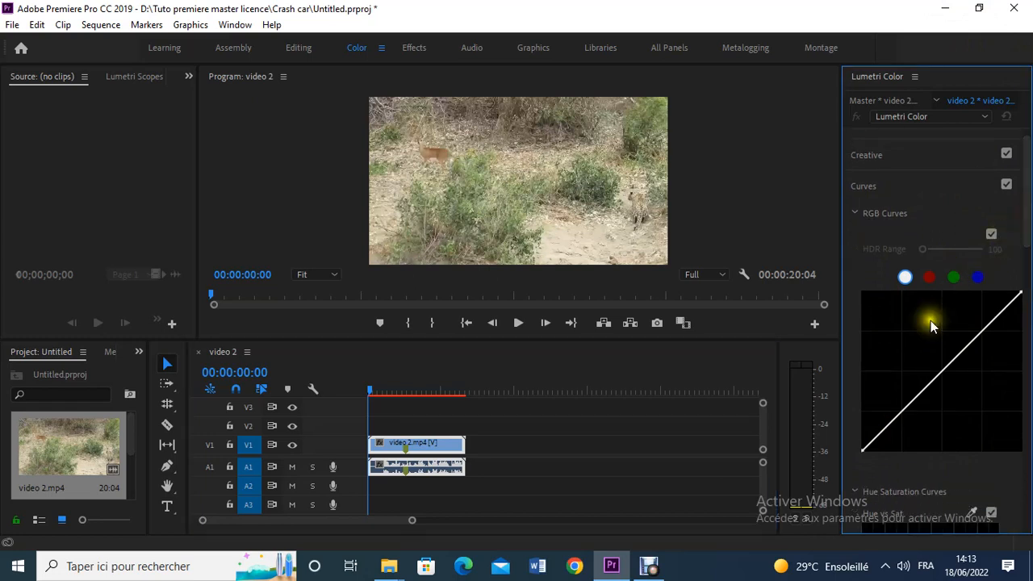
pyautogui.click(921, 278)
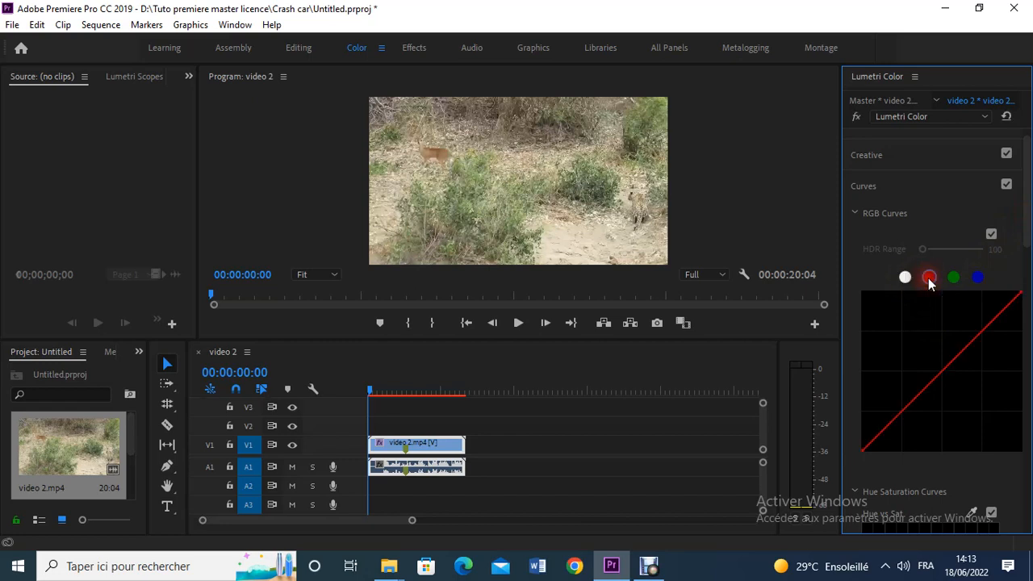
pyautogui.click(977, 276)
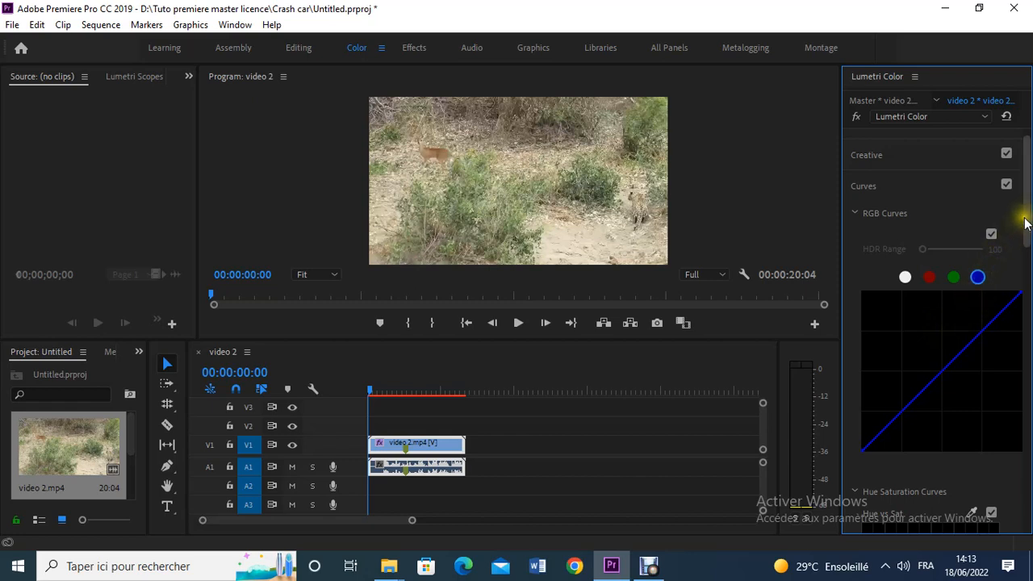
pyautogui.moveTo(1025, 220); pyautogui.dragTo(1027, 275)
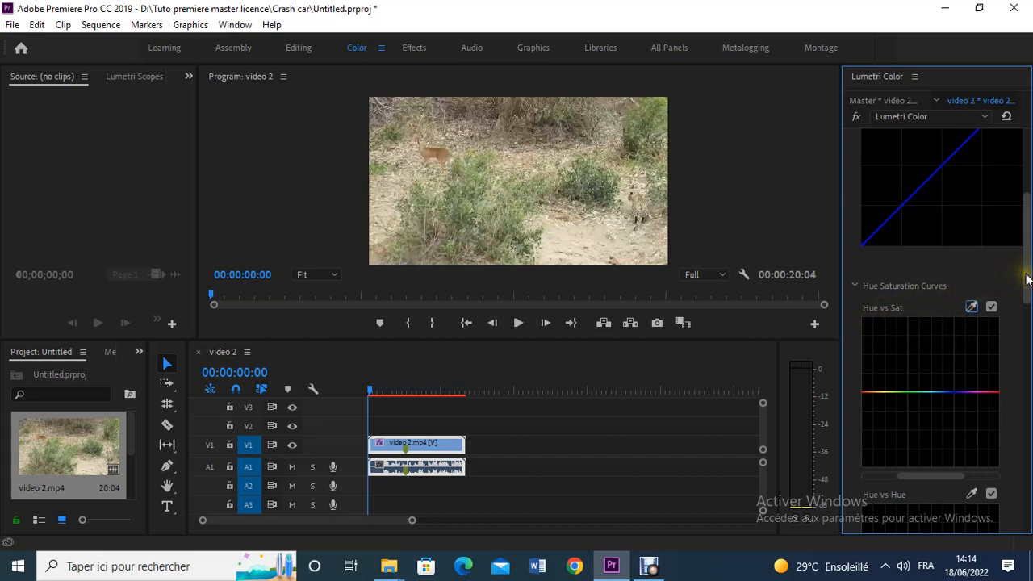
pyautogui.moveTo(1022, 279); pyautogui.dragTo(1025, 292)
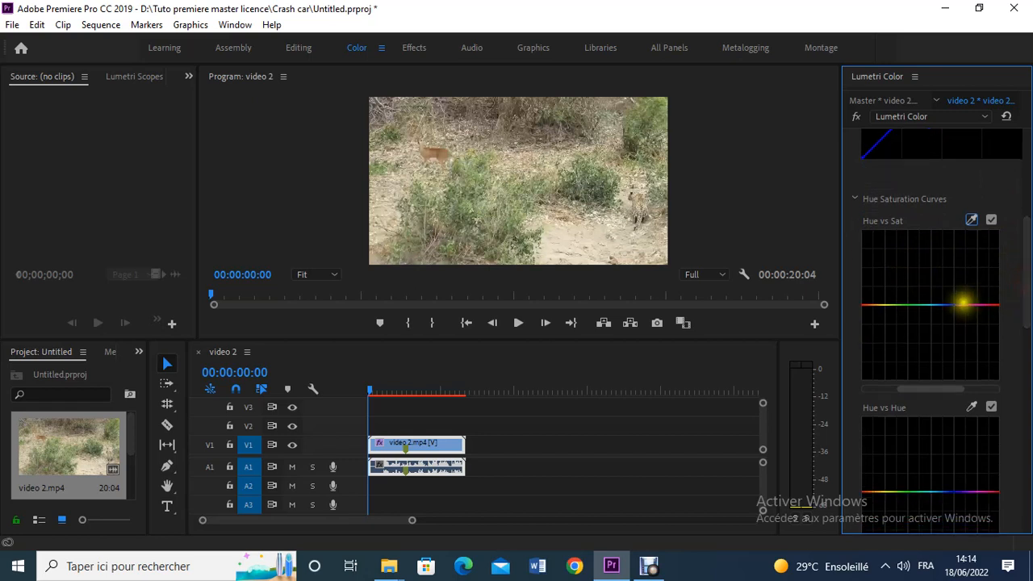
pyautogui.moveTo(1025, 318); pyautogui.dragTo(1025, 355)
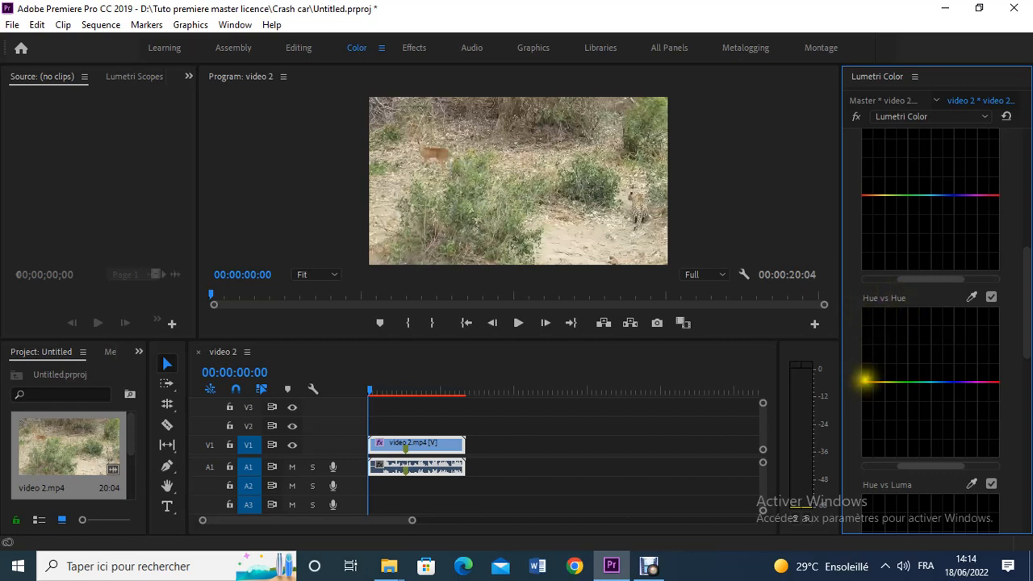
pyautogui.moveTo(1020, 330); pyautogui.dragTo(1026, 384)
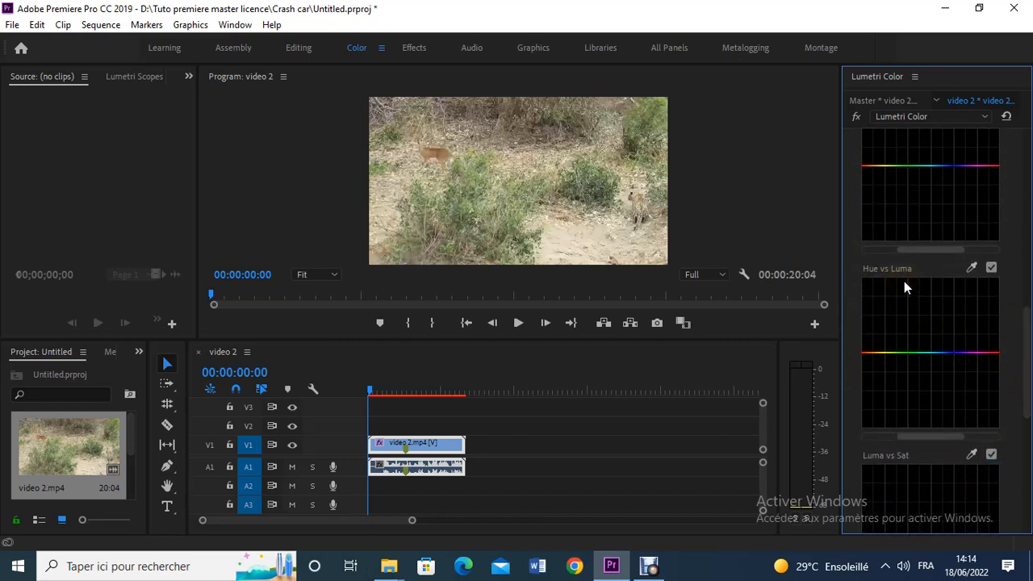
pyautogui.click(1027, 332)
pyautogui.moveTo(1028, 333); pyautogui.dragTo(1025, 371)
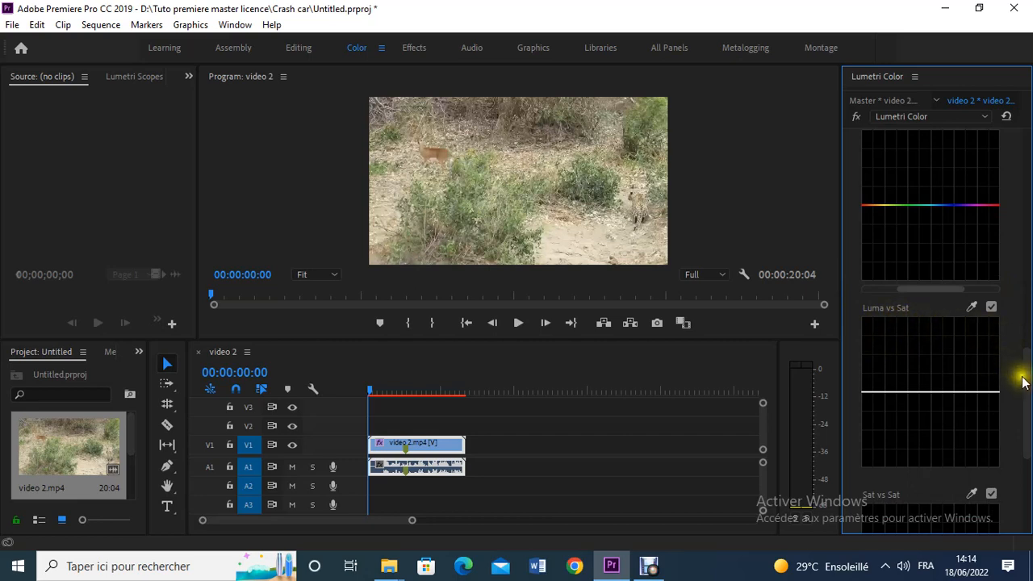
# Darken the clip's shadows by adding a point low on the white RGB curve and pulling it slightly below the diagonal.
pyautogui.moveTo(1023, 382); pyautogui.dragTo(1027, 193)
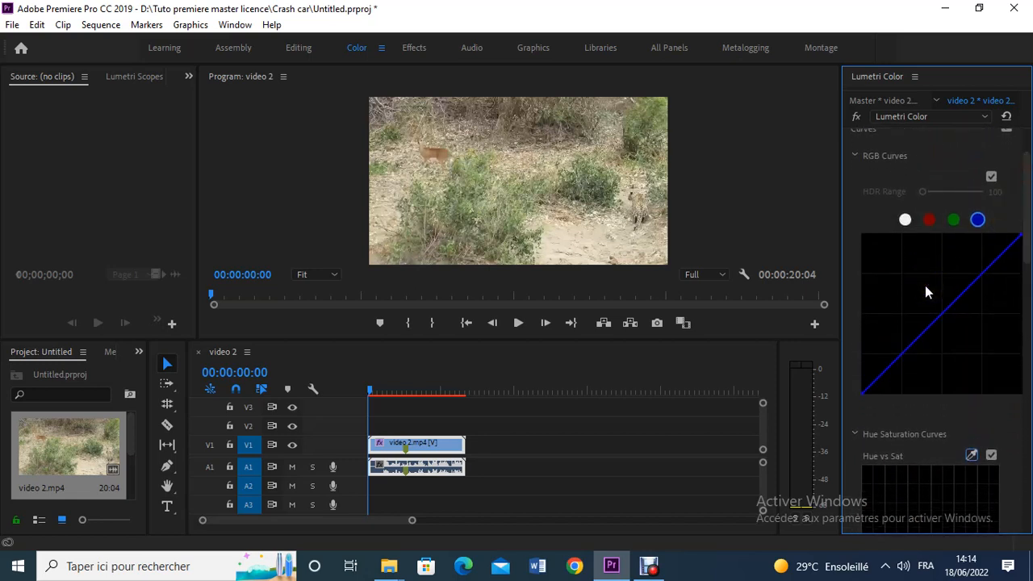
pyautogui.click(904, 220)
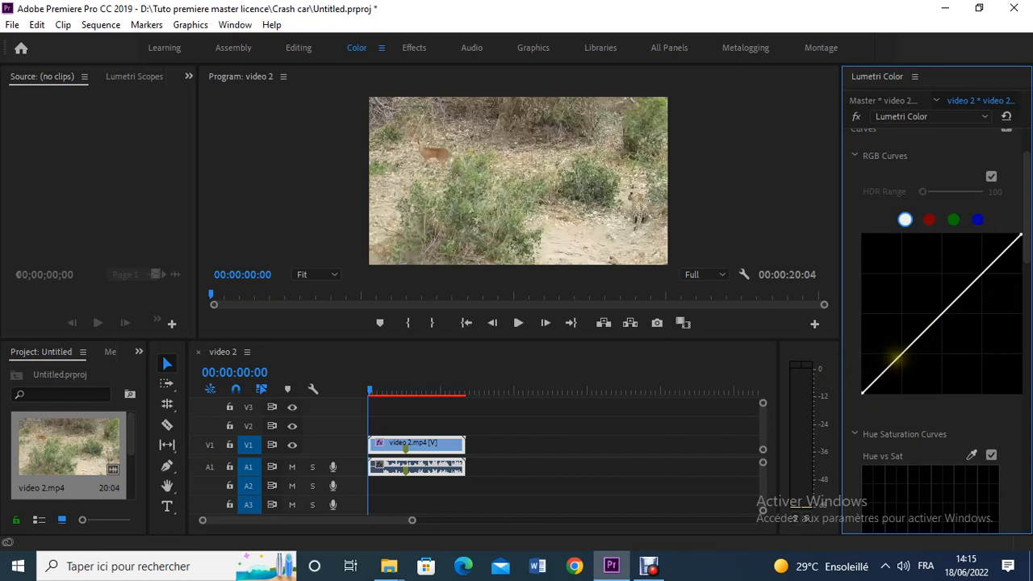
pyautogui.click(896, 357)
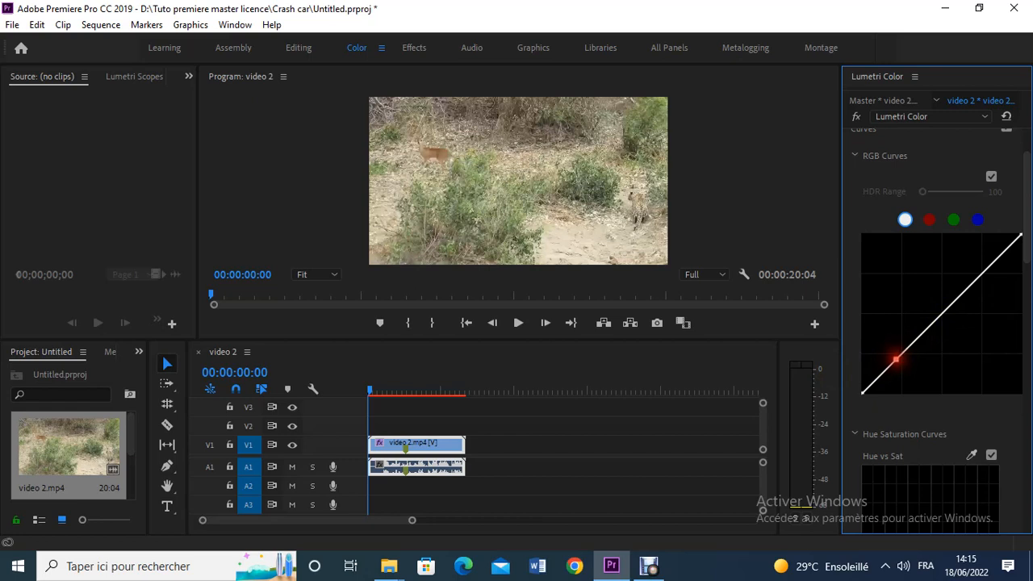
pyautogui.click(896, 359)
pyautogui.moveTo(896, 359); pyautogui.dragTo(903, 367)
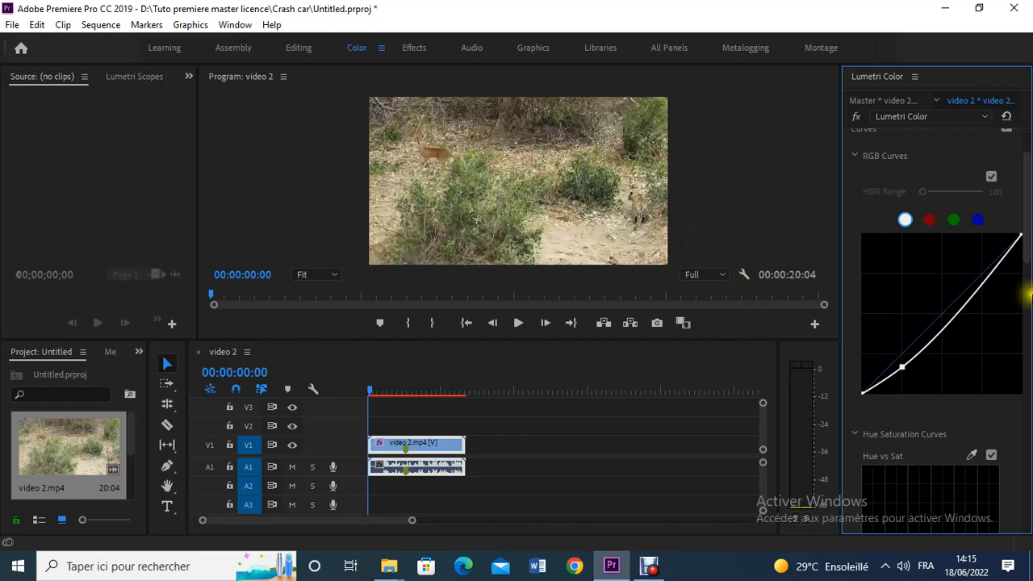
# Brighten the highlights by adding a point high on the white RGB curve and raising it above the diagonal to form an S-curve.
pyautogui.click(989, 272)
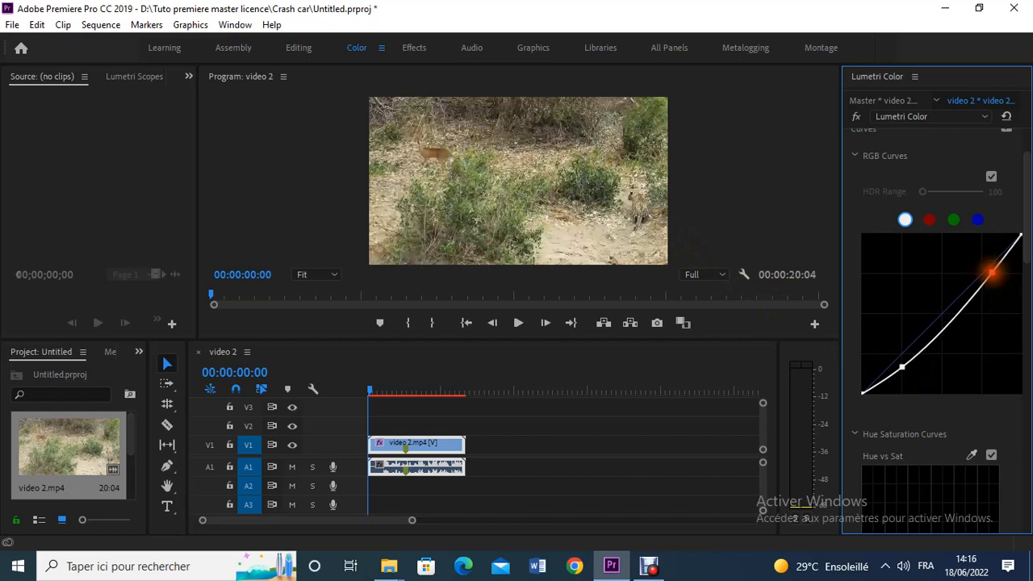
pyautogui.click(988, 271)
pyautogui.moveTo(989, 272)
pyautogui.mouseDown()
pyautogui.moveTo(978, 263)
pyautogui.moveTo(987, 261)
pyautogui.mouseUp()
pyautogui.moveTo(1005, 286); pyautogui.dragTo(990, 254)
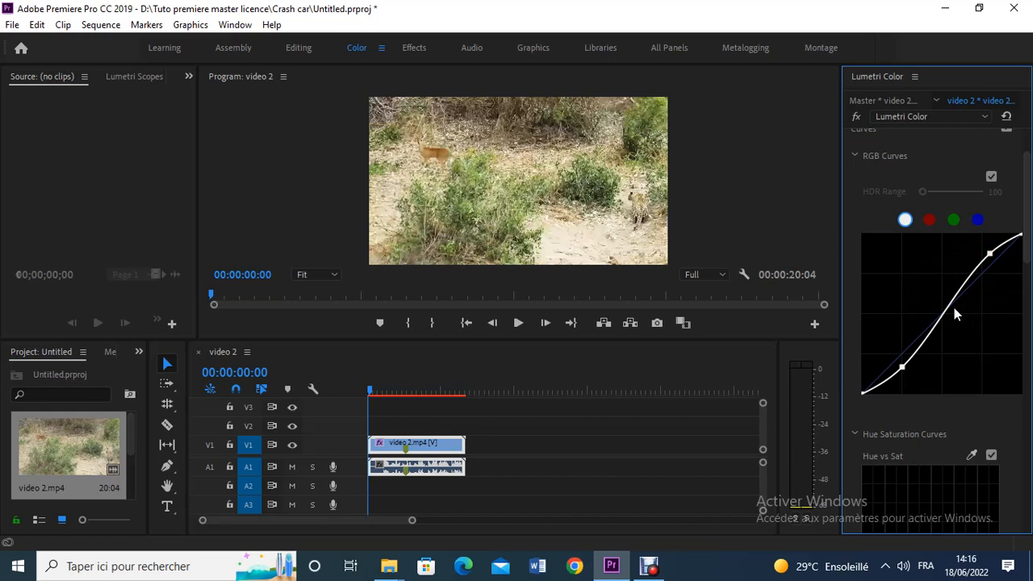
# Reduce the orange-yellow saturation on the Hue vs Sat curve by adding three points there and lowering the middle one well below the line.
pyautogui.moveTo(1025, 223); pyautogui.dragTo(1024, 281)
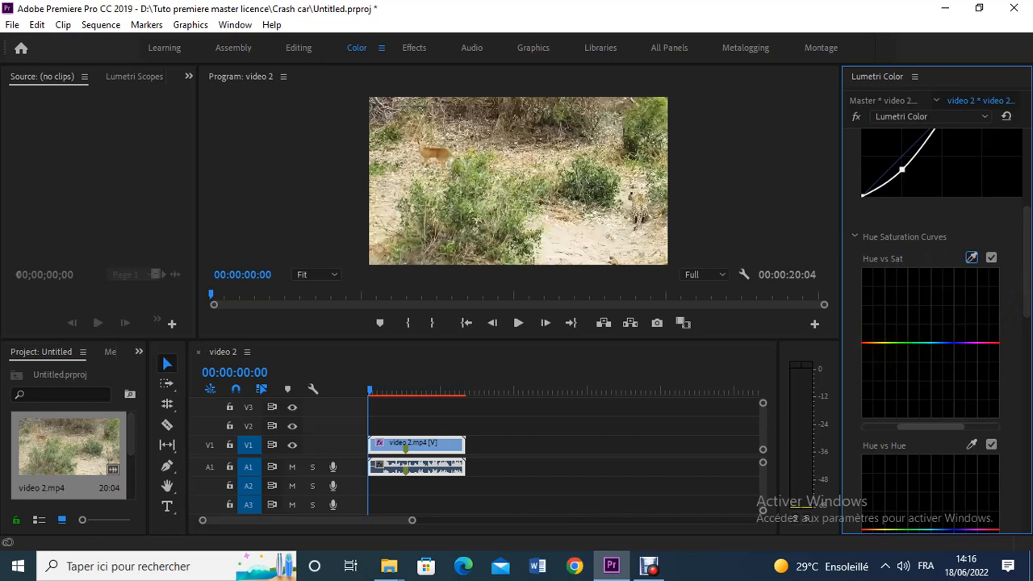
pyautogui.click(888, 344)
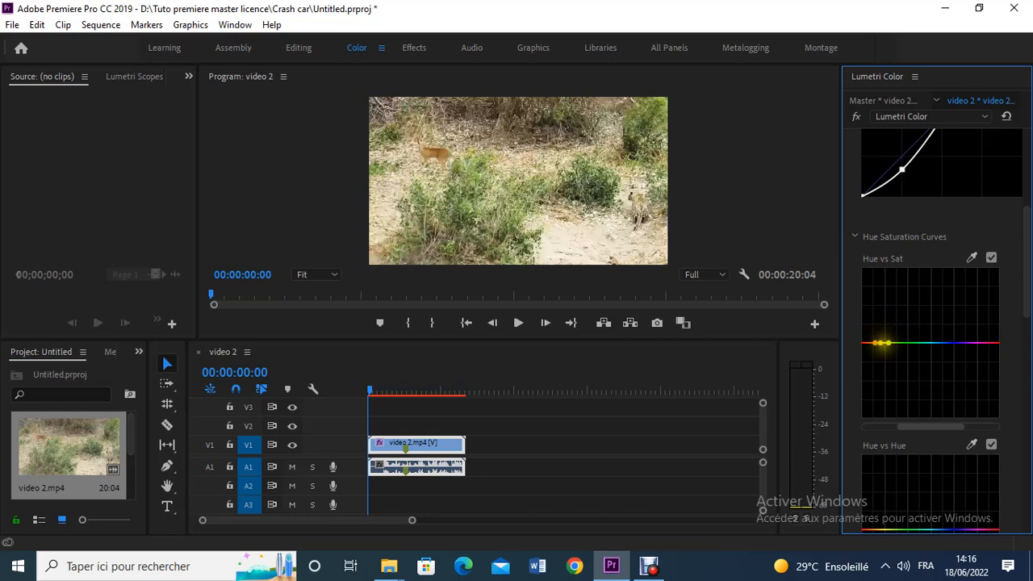
pyautogui.moveTo(882, 343); pyautogui.dragTo(912, 312)
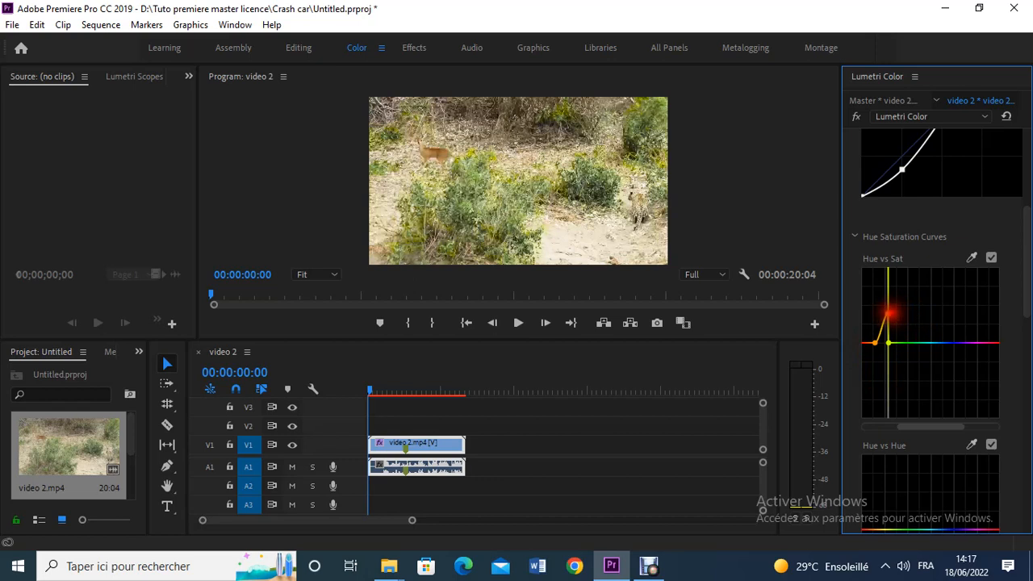
pyautogui.moveTo(888, 312); pyautogui.dragTo(888, 300)
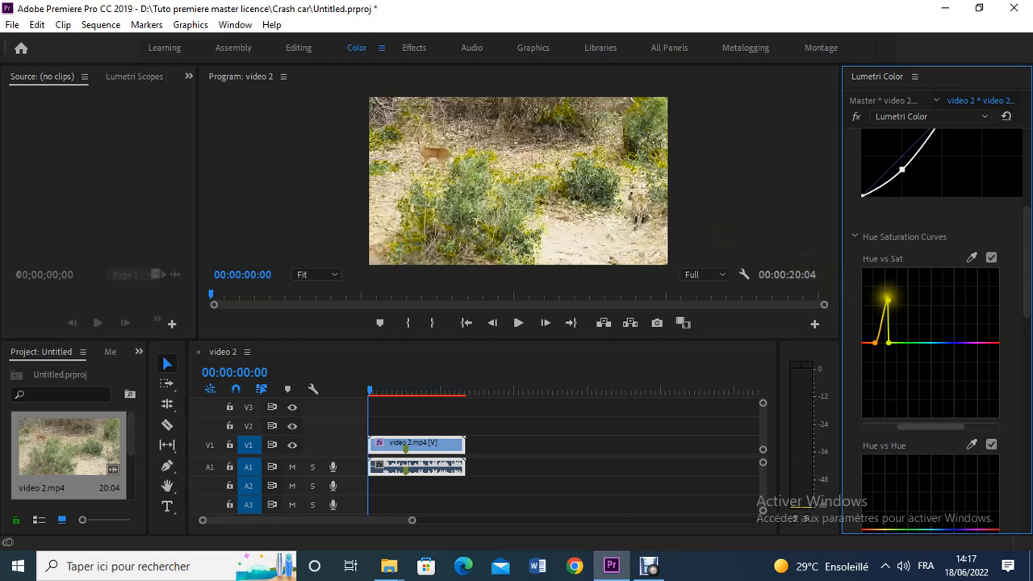
pyautogui.moveTo(887, 303); pyautogui.dragTo(882, 386)
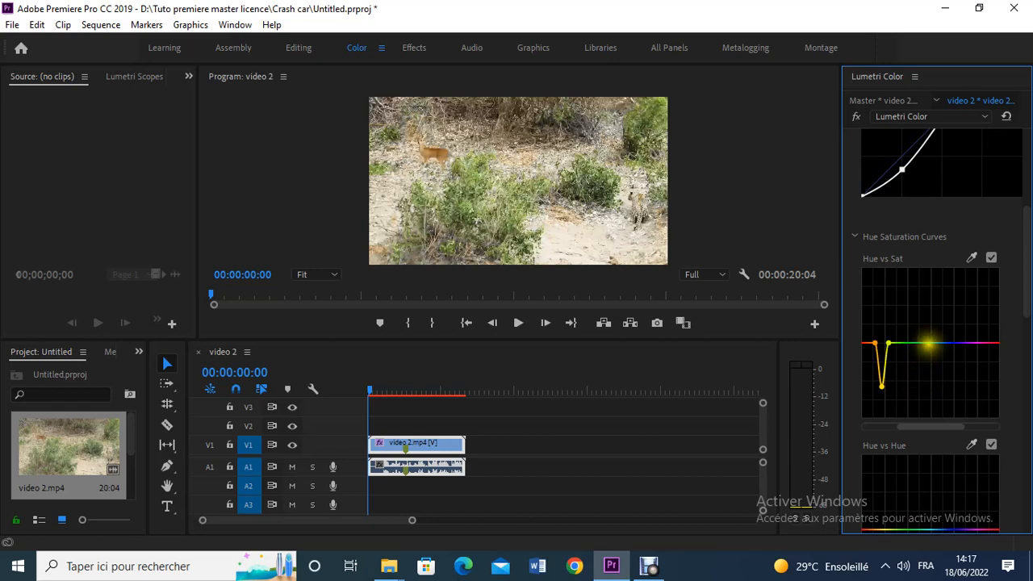
# Boost the blue saturation on the Hue vs Sat curve by adding points around the blue range and raising the middle one.
pyautogui.click(938, 345)
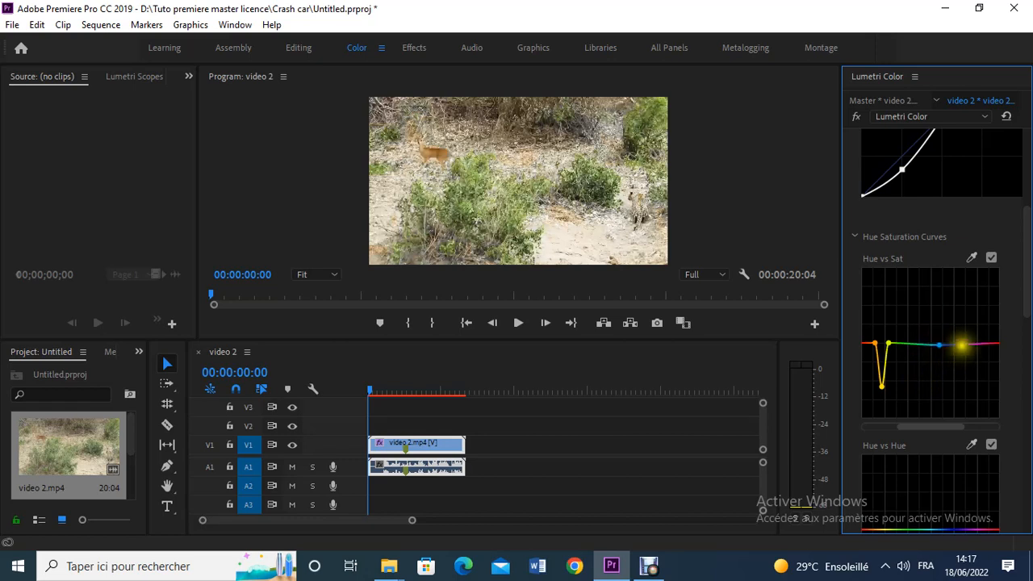
pyautogui.click(961, 346)
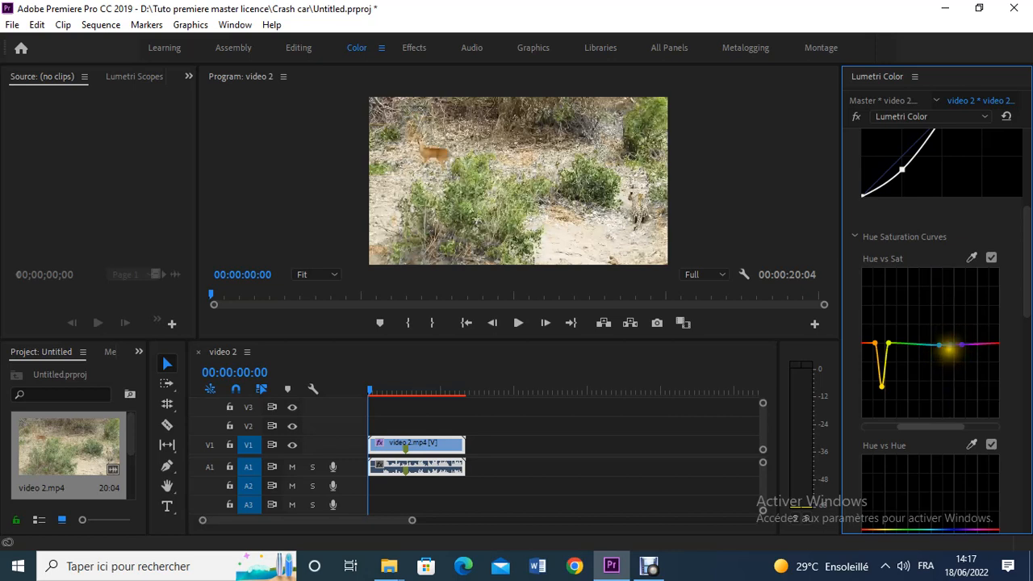
pyautogui.moveTo(952, 345); pyautogui.dragTo(950, 298)
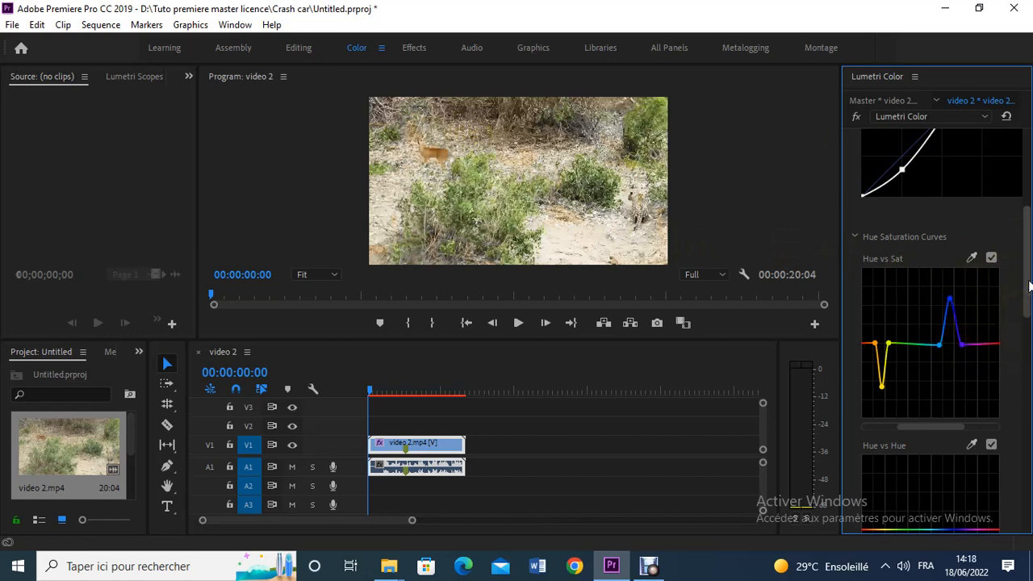
pyautogui.moveTo(1029, 286); pyautogui.dragTo(1028, 328)
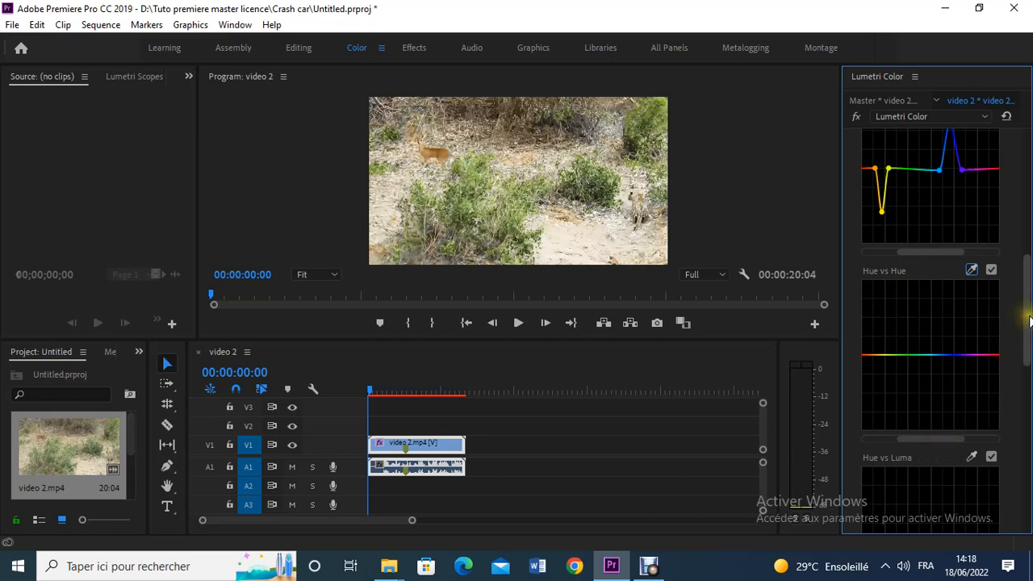
pyautogui.scroll(5, 1030, 321)
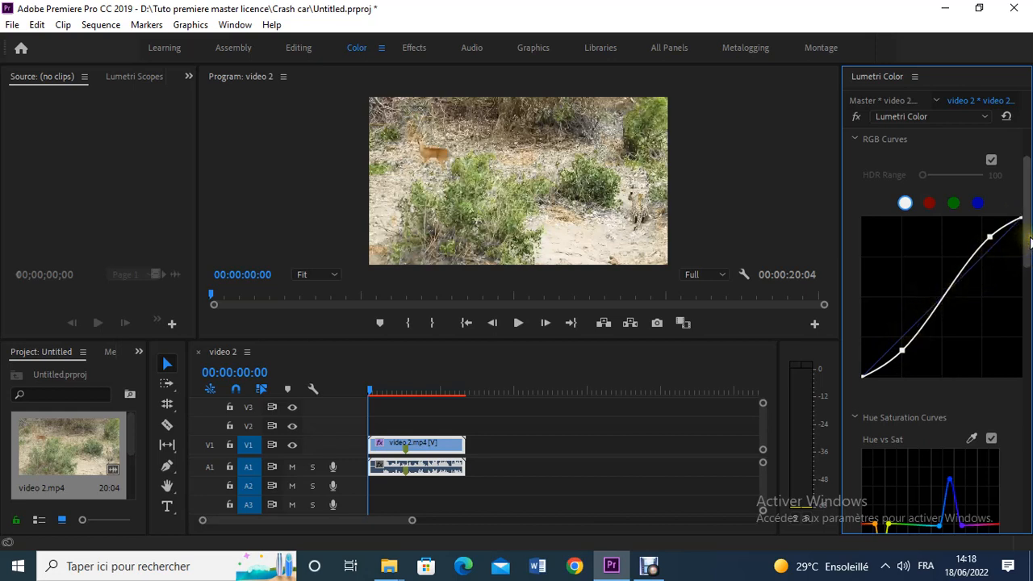
pyautogui.moveTo(1025, 238); pyautogui.dragTo(1027, 283)
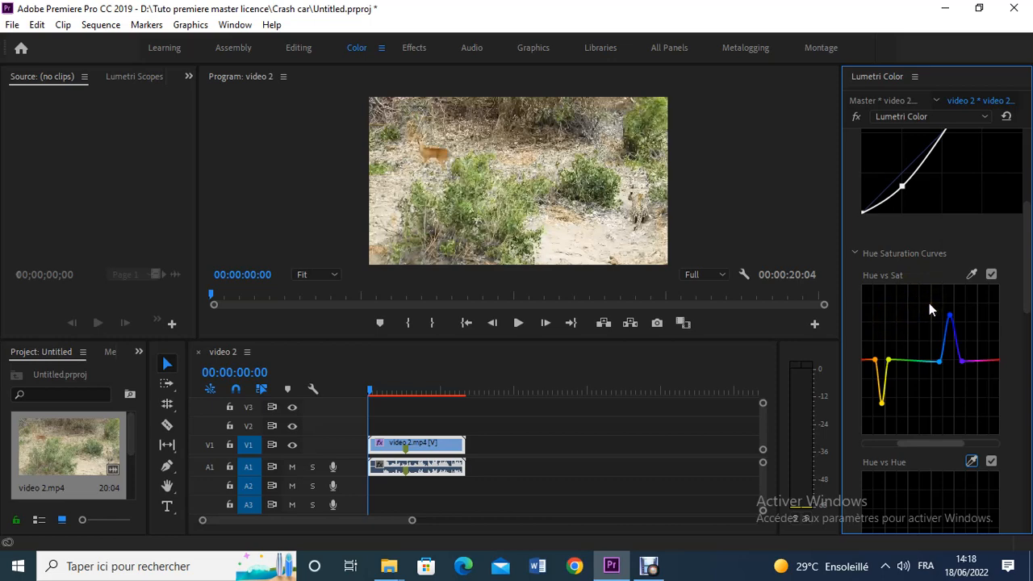
pyautogui.click(654, 565)
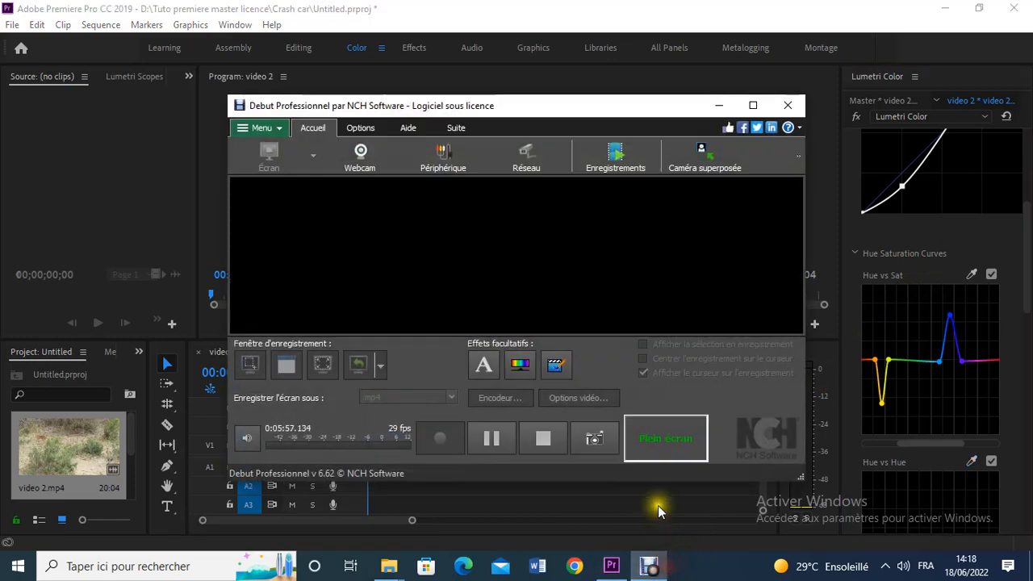